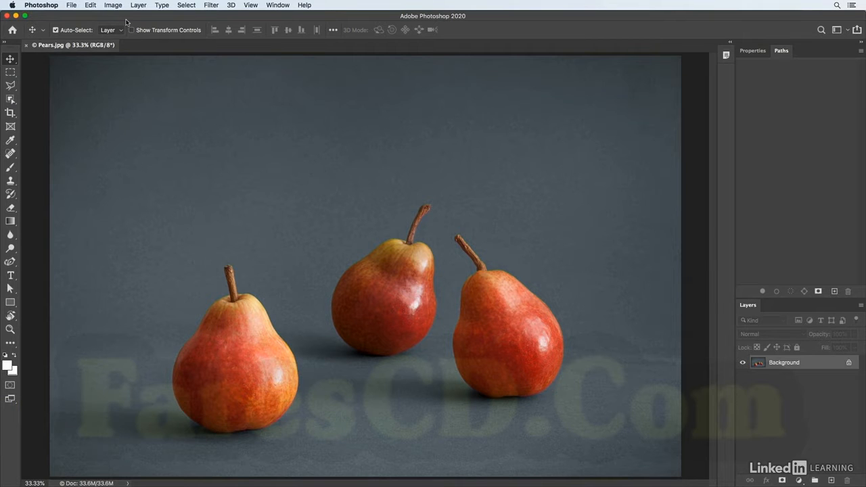
Step: Set the Pears.jpg image mode to 8 Bits/Channel
click(212, 5)
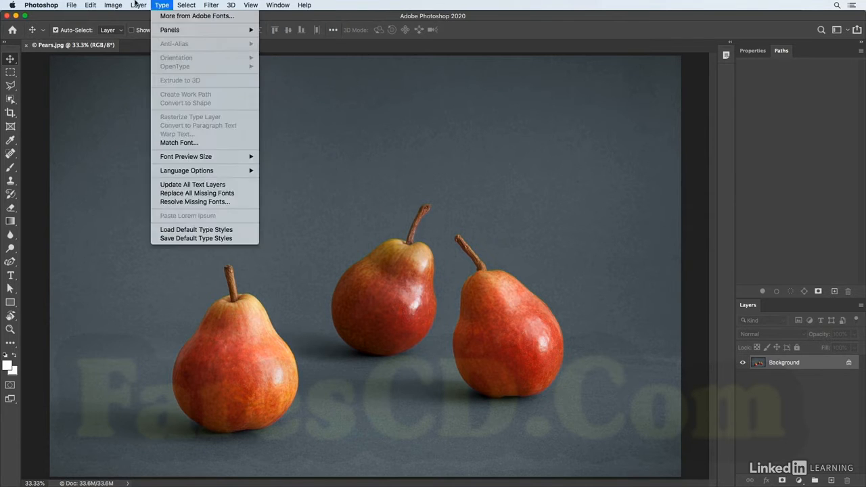
mouse_move(119, 4)
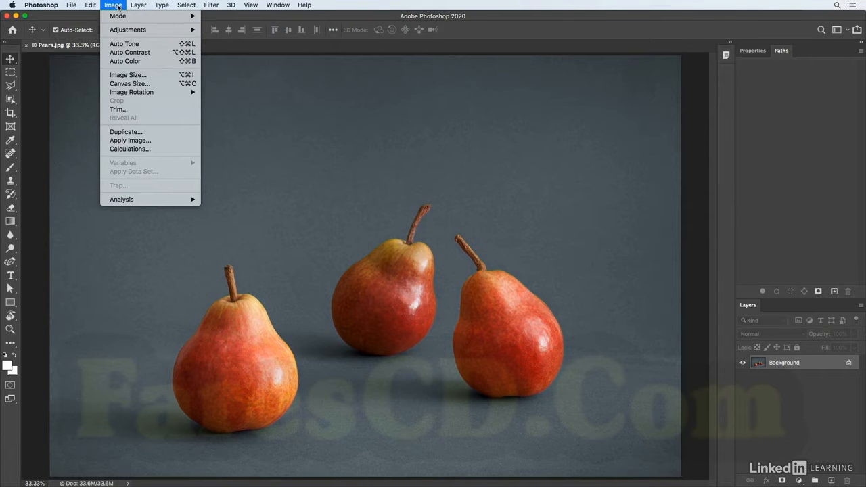
mouse_move(135, 16)
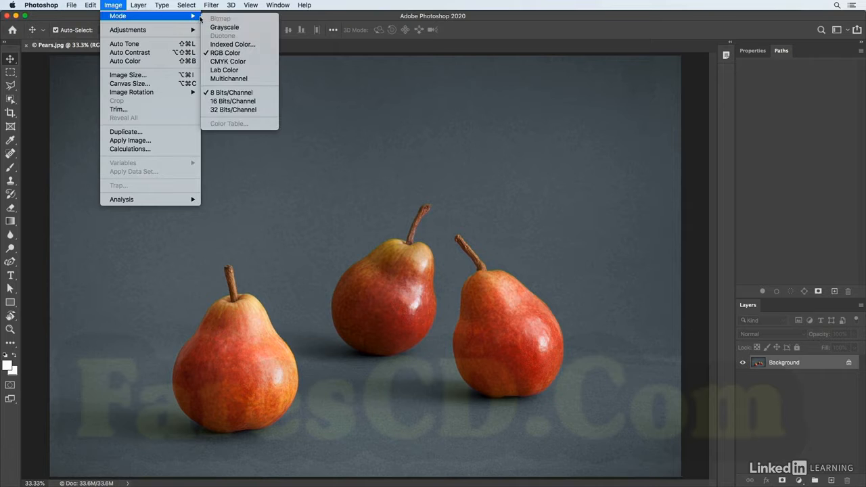
click(234, 93)
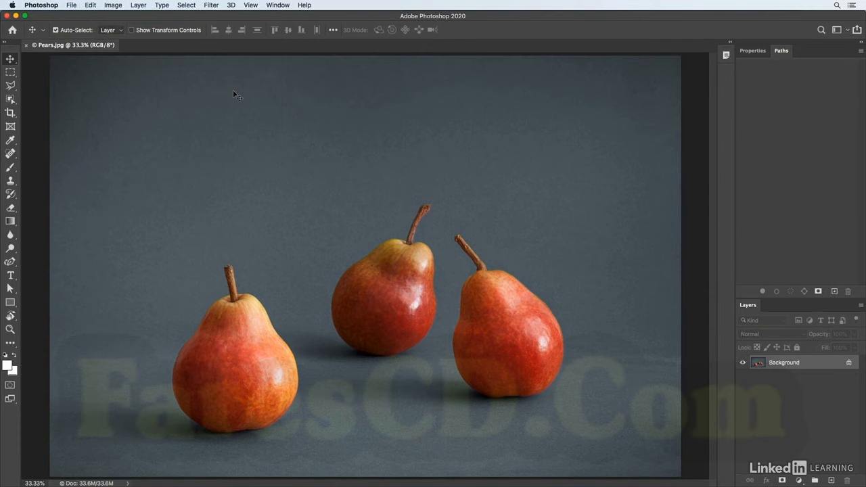
Step: Convert the Background layer for smart filters and reset the foreground and background colors to their defaults
click(215, 5)
click(230, 30)
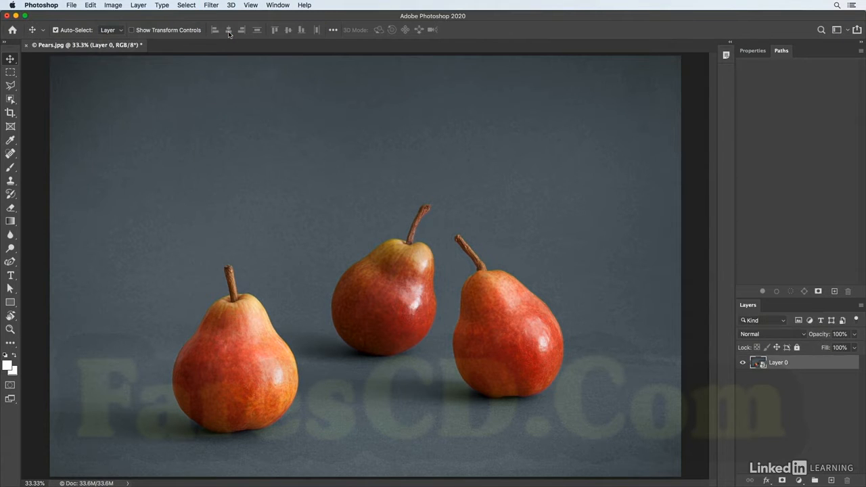
click(212, 4)
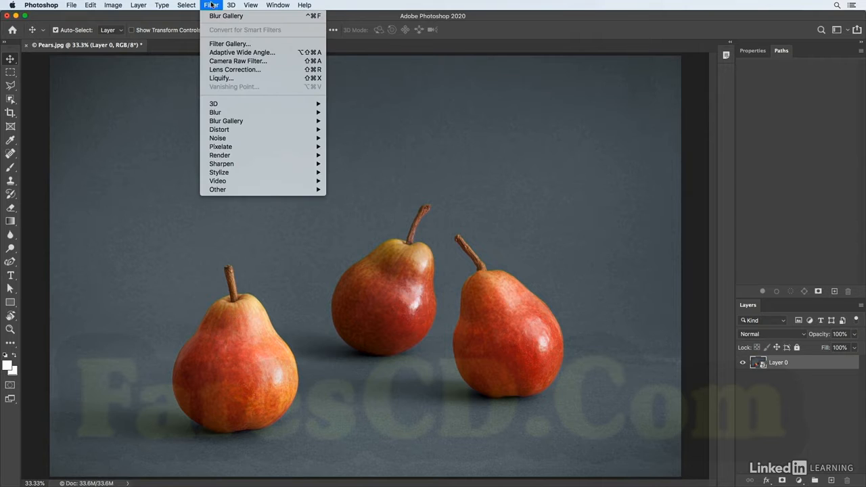
click(212, 5)
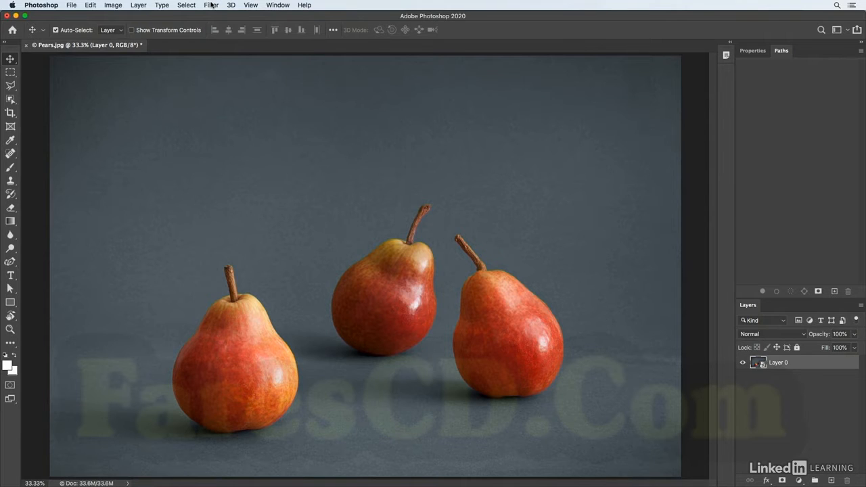
key(d)
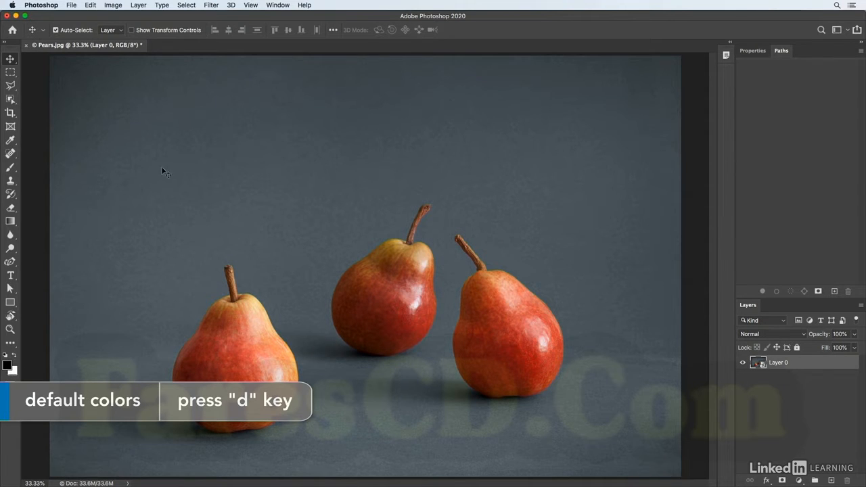
Step: Open the Filter Gallery for the pears layer and fit the whole image in its preview
click(212, 5)
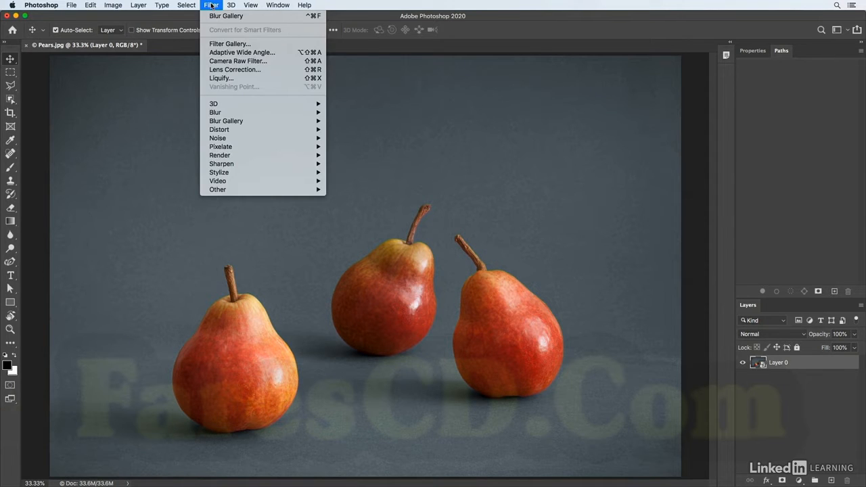
click(221, 43)
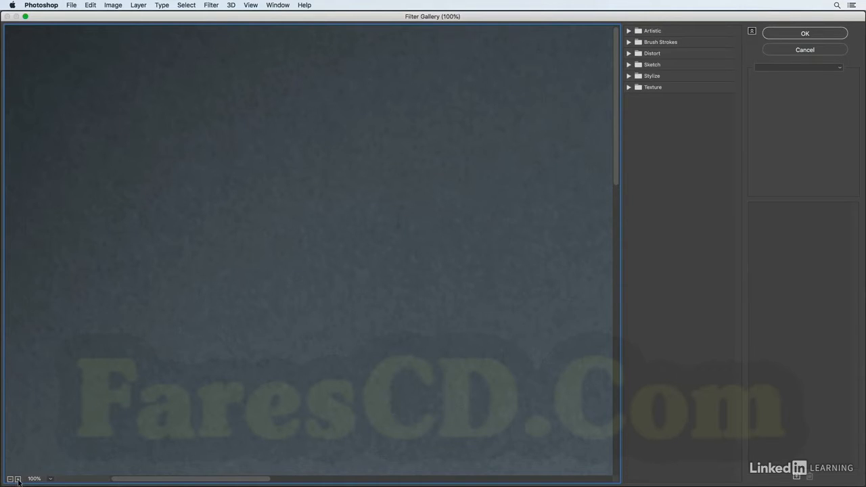
key(alt)
key(super+0)
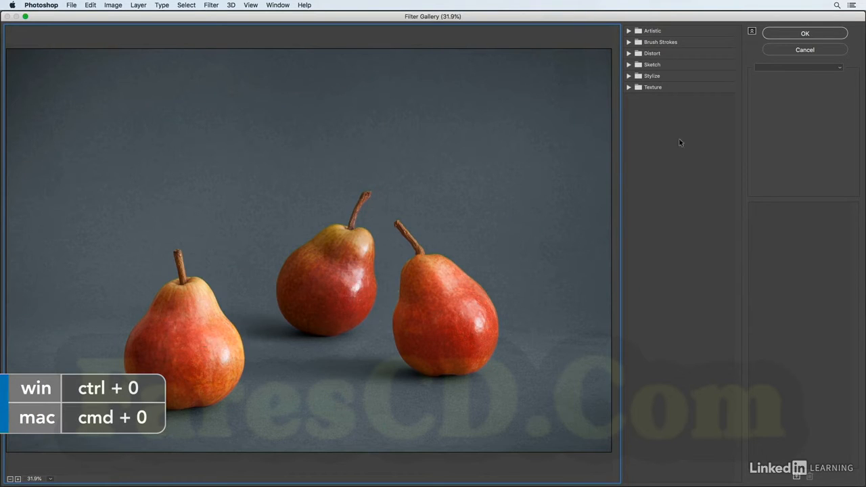
Step: Try the Colored Pencil and Film Grain effects from the Artistic filters on the pears image
click(635, 31)
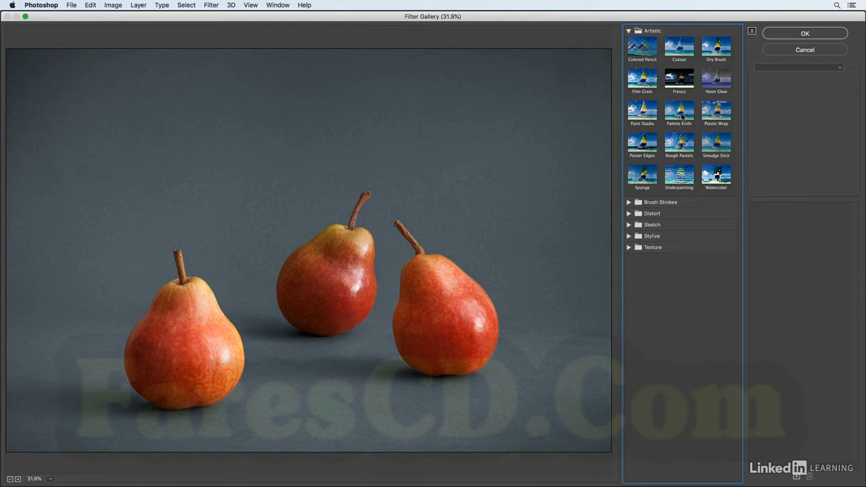
click(650, 46)
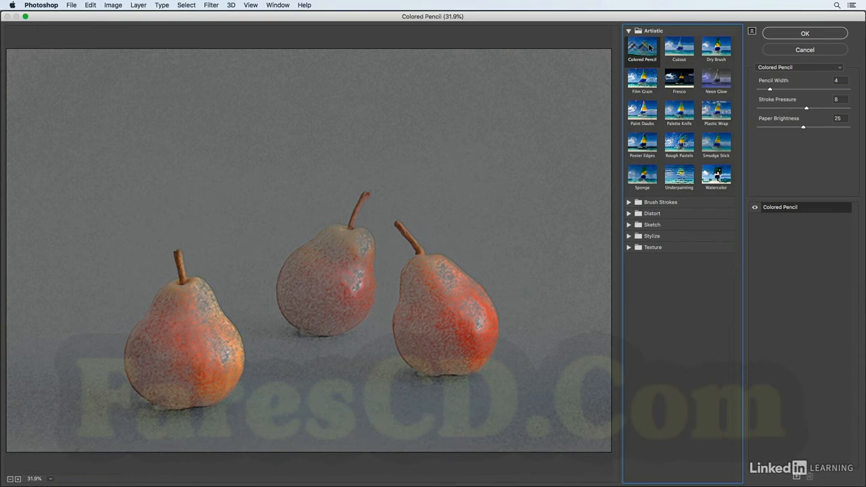
click(642, 82)
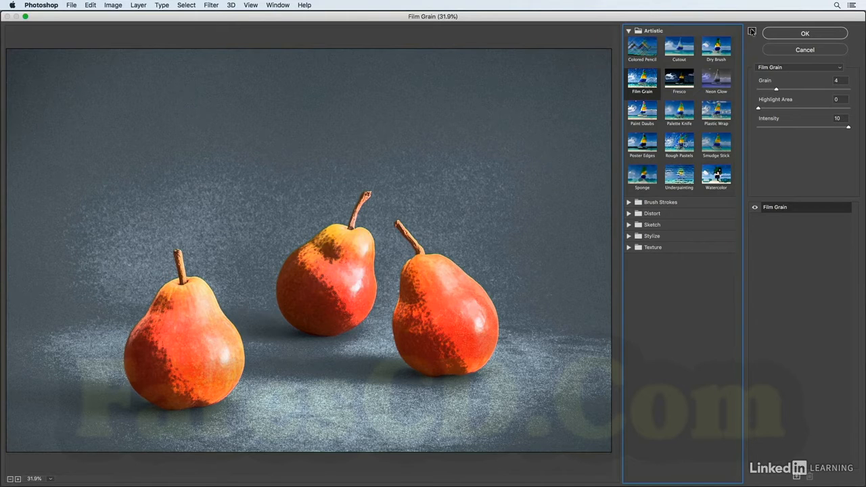
Step: Look at the preview without the filter thumbnails, check the full list of filters, and restore the thumbnails
click(751, 31)
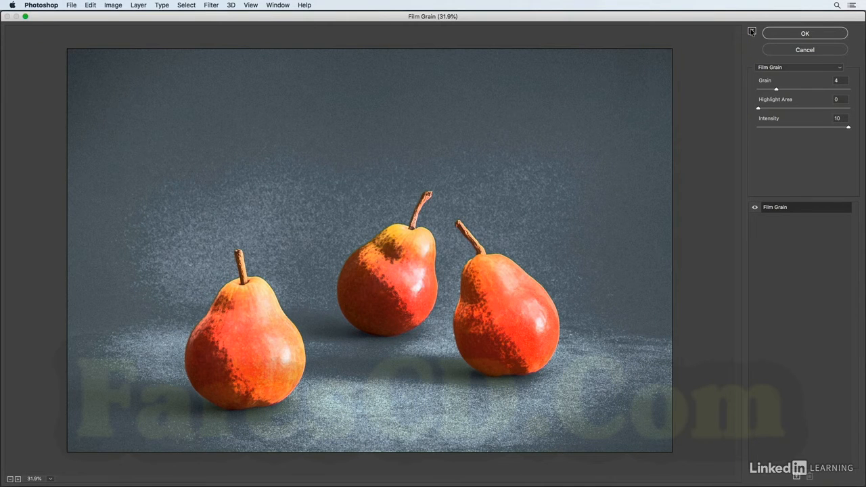
click(795, 68)
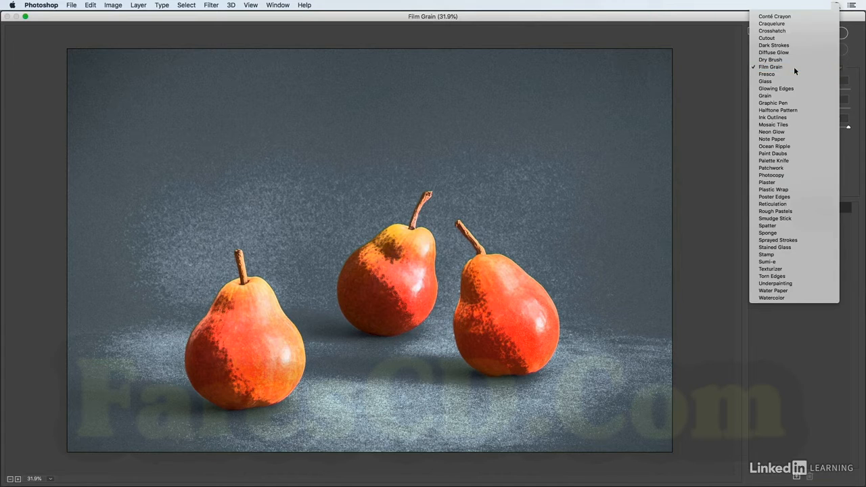
click(794, 67)
click(752, 31)
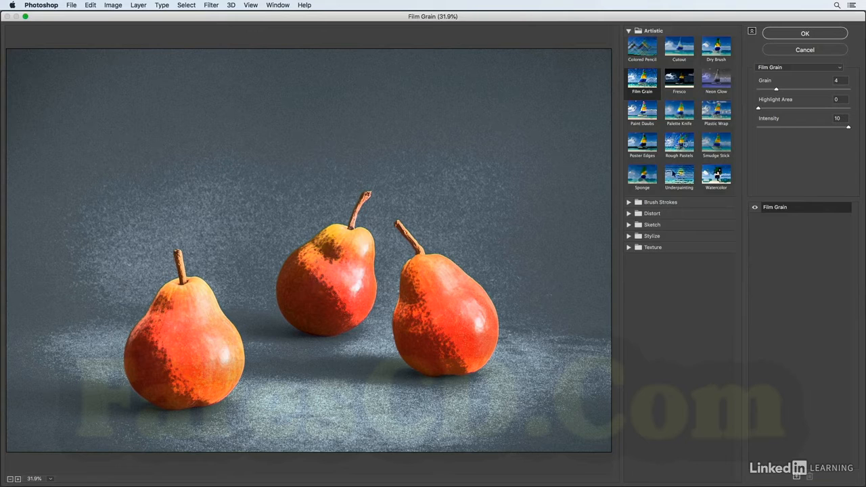
Step: Choose the Spatter effect from the Brush Strokes filters with Spray Radius 21 and Smoothness 2
click(629, 203)
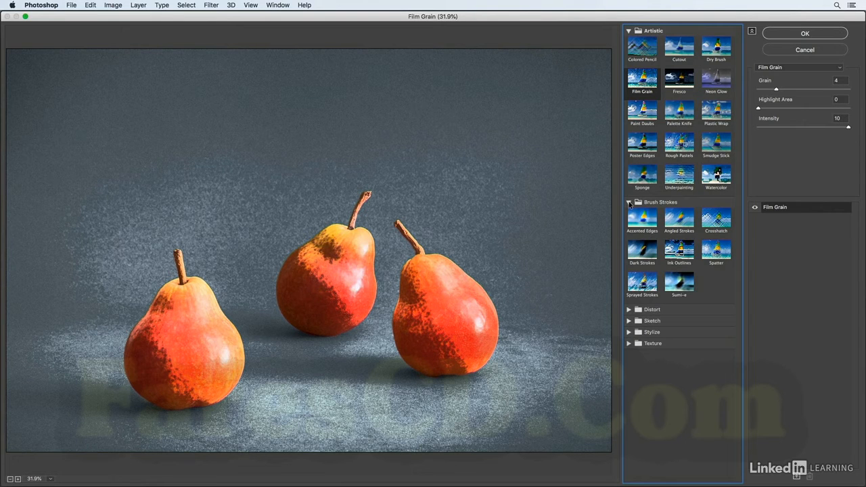
click(629, 203)
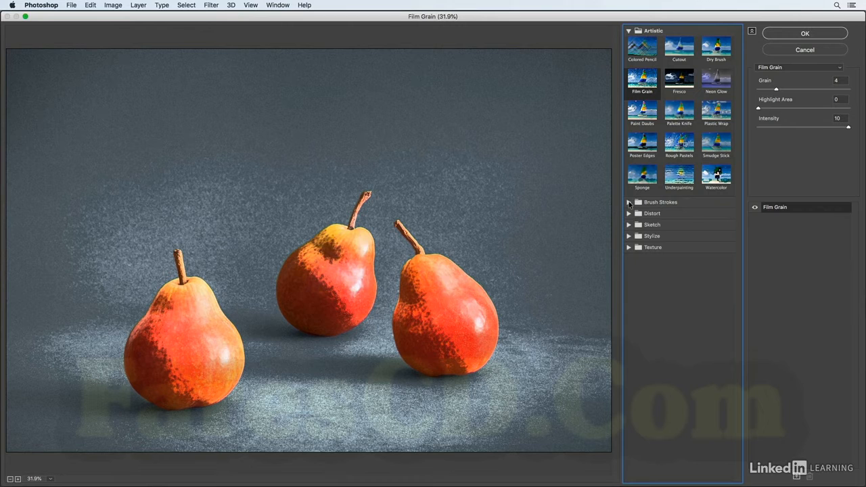
click(629, 202)
click(724, 248)
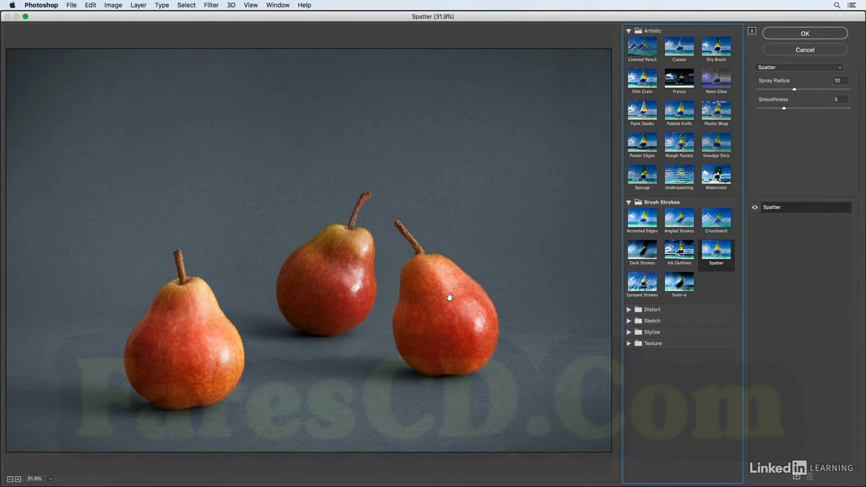
key(super+1)
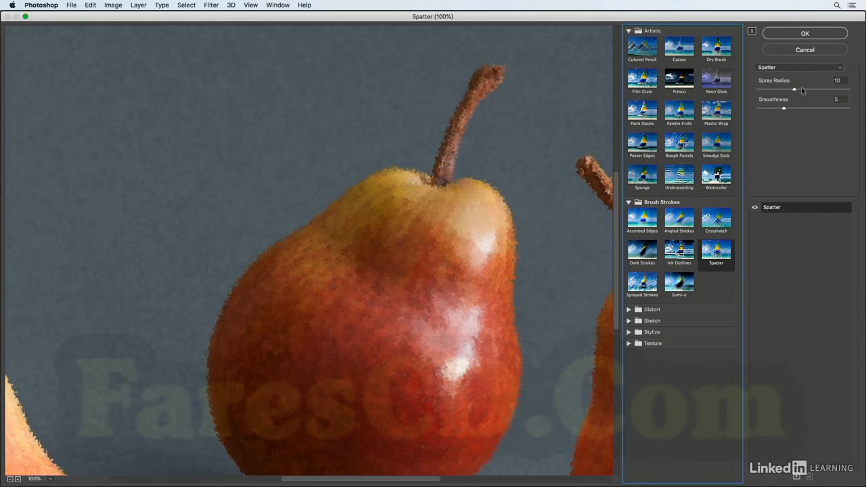
drag(794, 91, 834, 90)
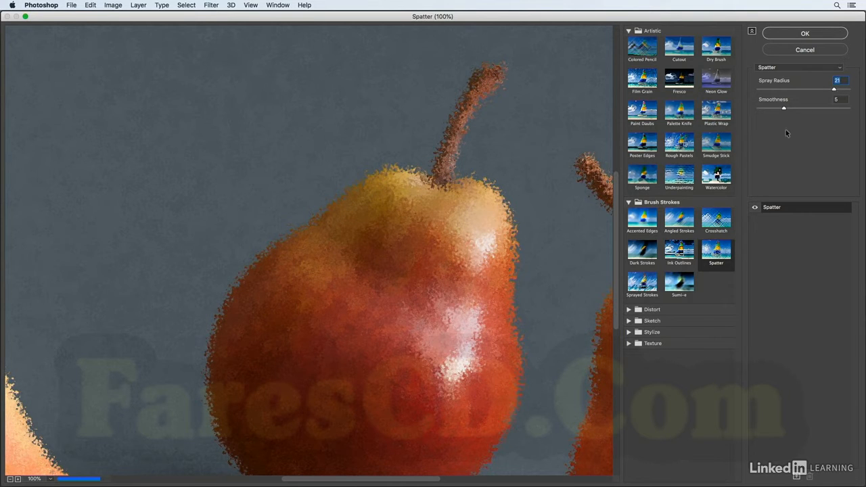
click(839, 109)
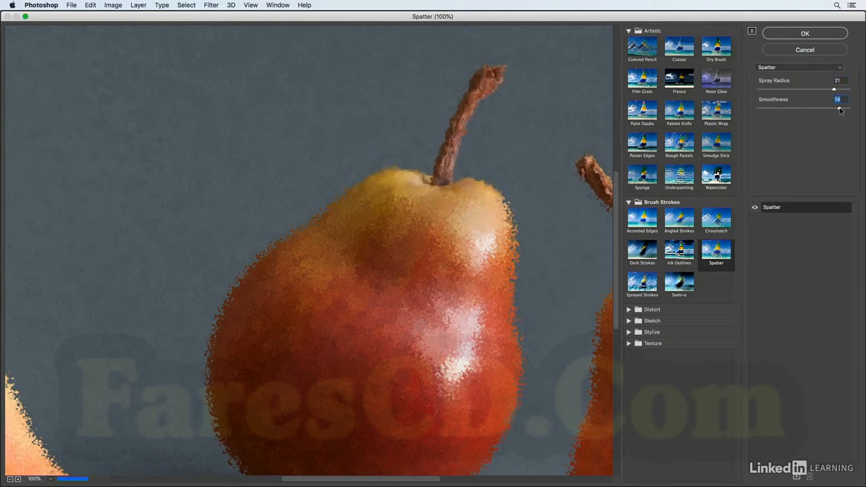
click(763, 108)
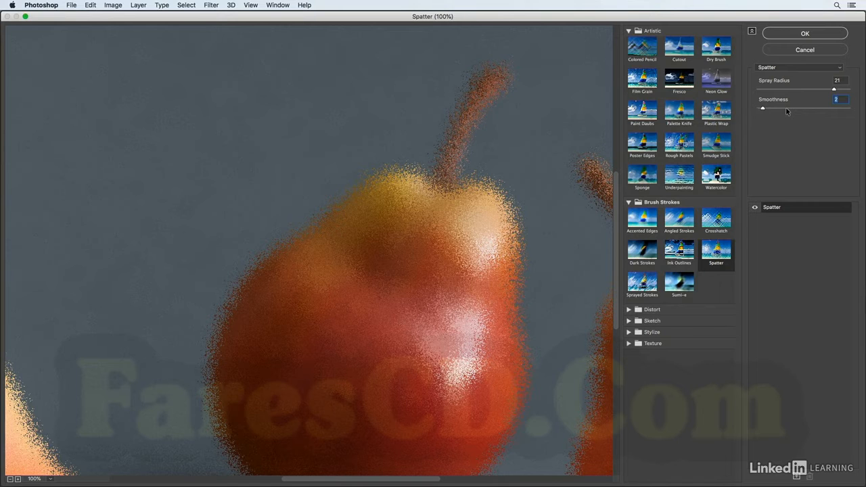
Step: Add a second effect layer above Spatter and make it a Diffuse Glow from the Distort filters
click(798, 477)
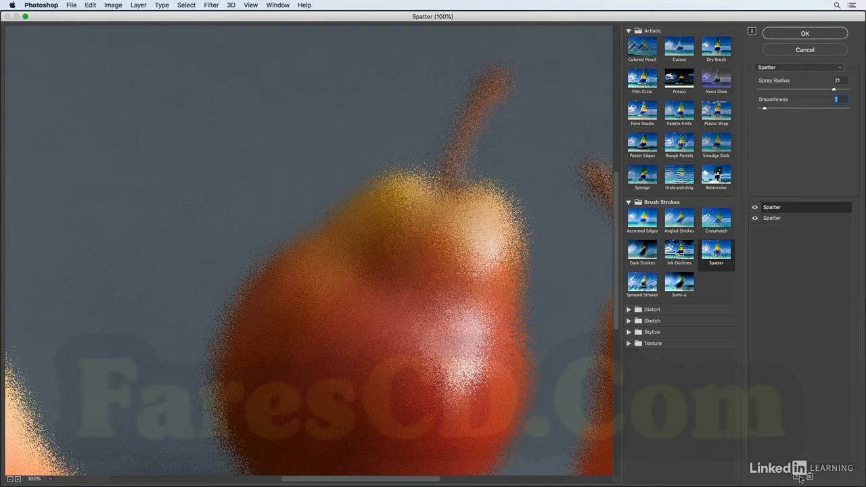
click(629, 310)
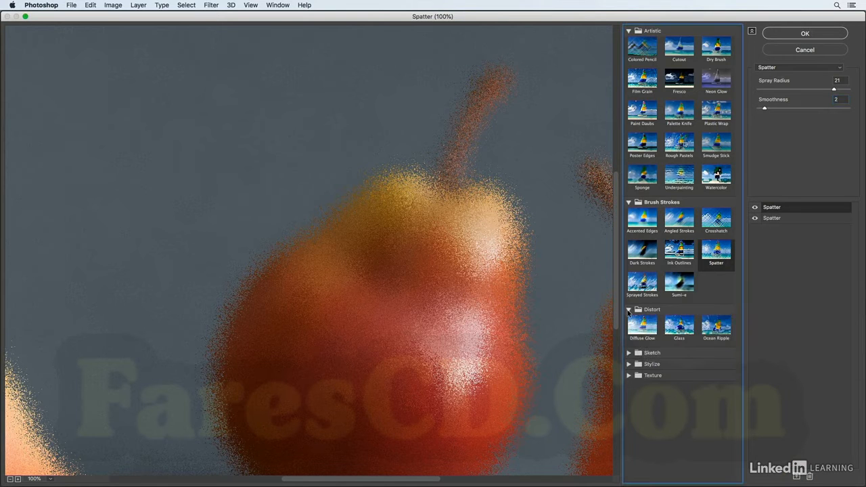
click(644, 328)
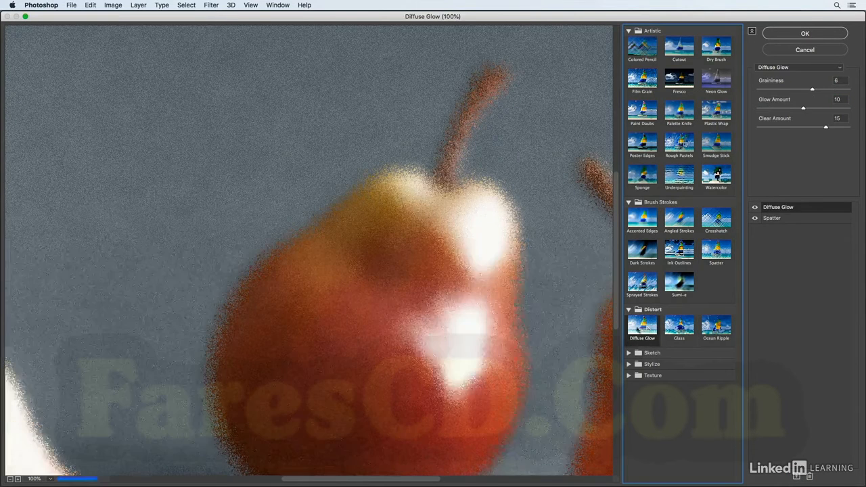
key(super+0)
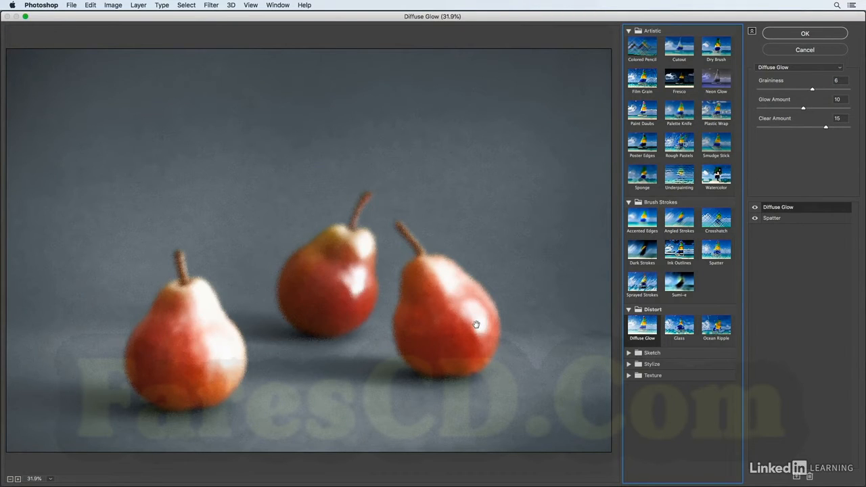
Step: Set the Diffuse Glow to Graininess 9, Glow Amount 3 and Clear Amount 10
click(812, 89)
drag(813, 89, 840, 91)
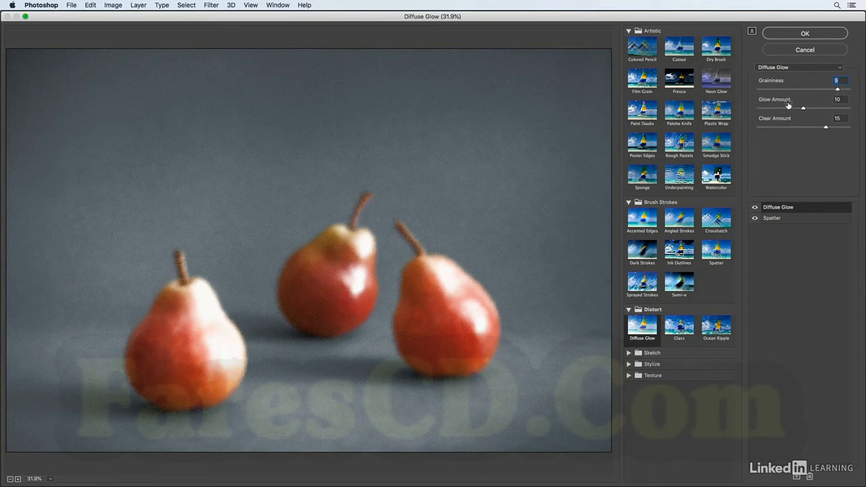
drag(803, 110, 771, 112)
drag(821, 130, 796, 128)
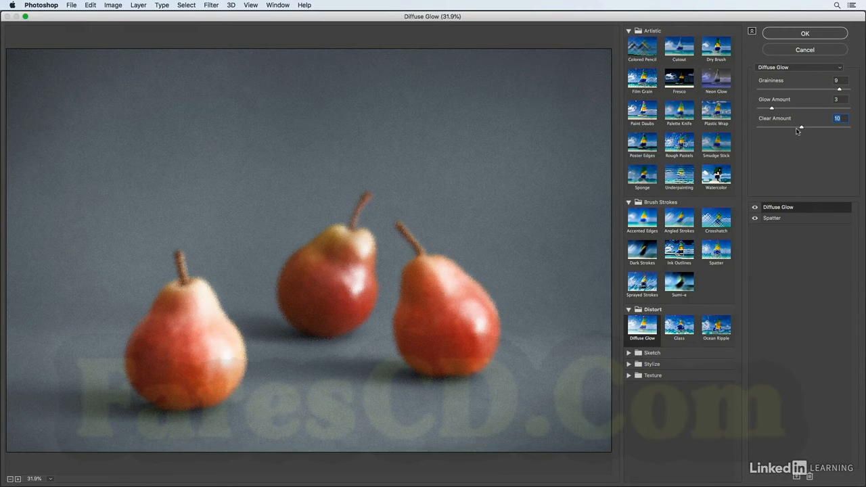
Step: Move the Diffuse Glow effect below Spatter and apply the Filter Gallery to the layer
drag(804, 210, 803, 231)
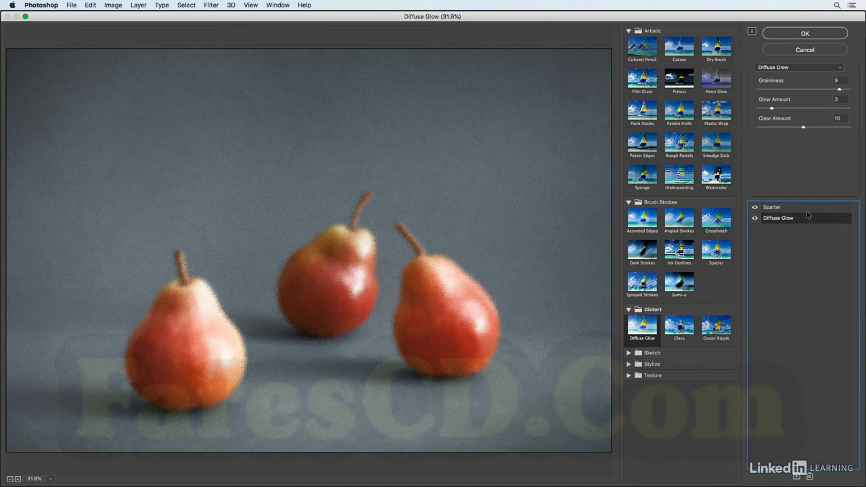
click(804, 34)
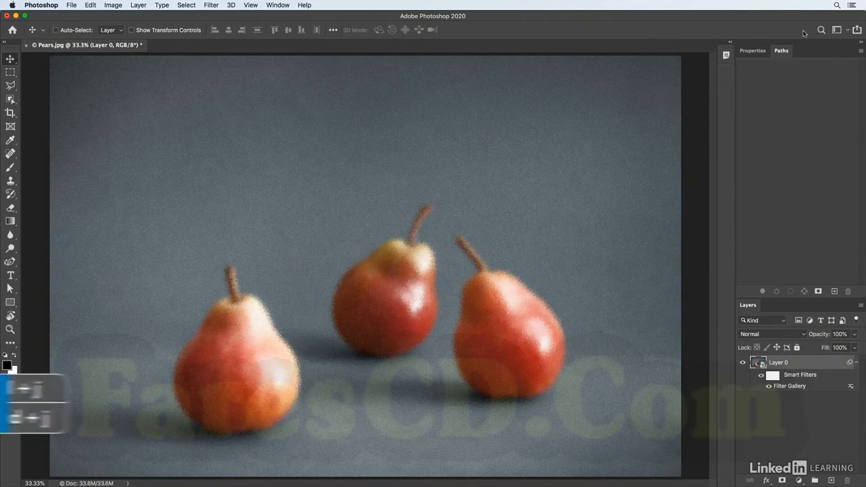
Step: Duplicate the filtered layer and replace the Spatter effect with Colored Pencil in the copy's Filter Gallery
key(super+j)
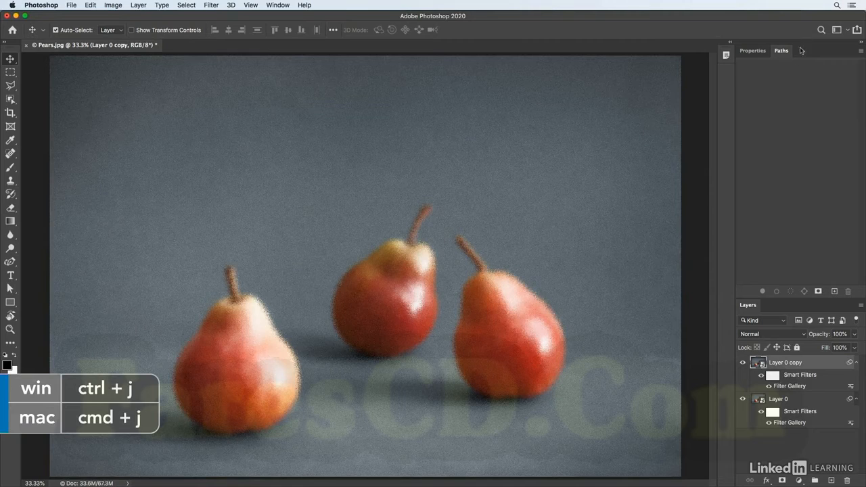
double_click(786, 387)
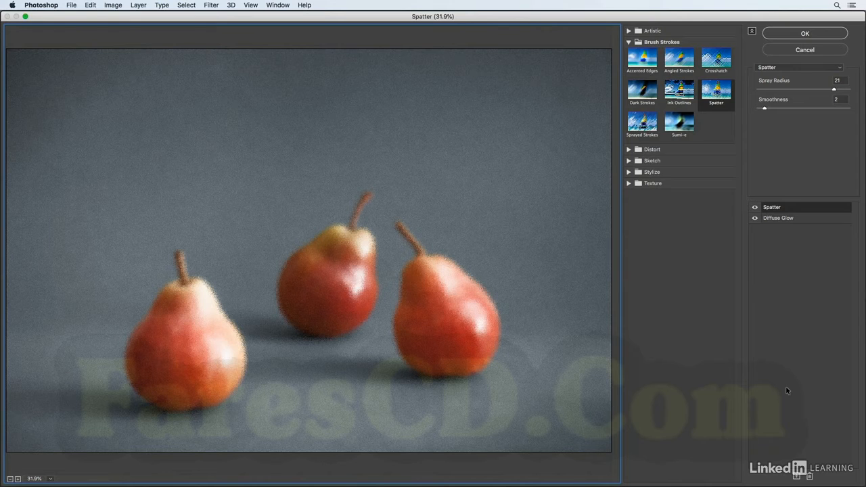
click(630, 31)
click(639, 46)
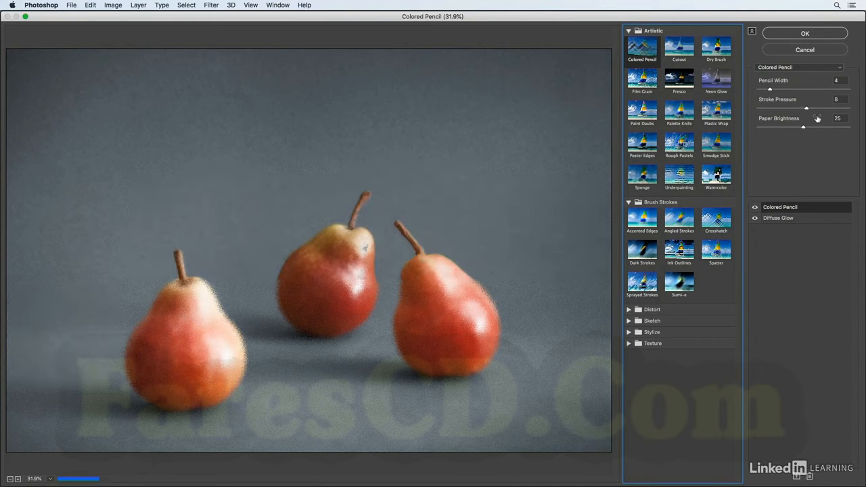
Step: Set the Colored Pencil's Paper Brightness to 42, replace Diffuse Glow with Angled Strokes, and apply the Filter Gallery
drag(804, 128, 834, 128)
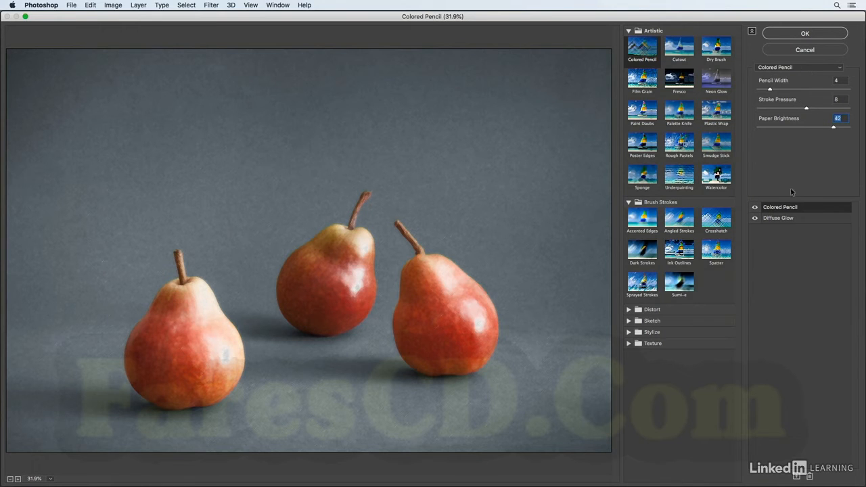
click(786, 219)
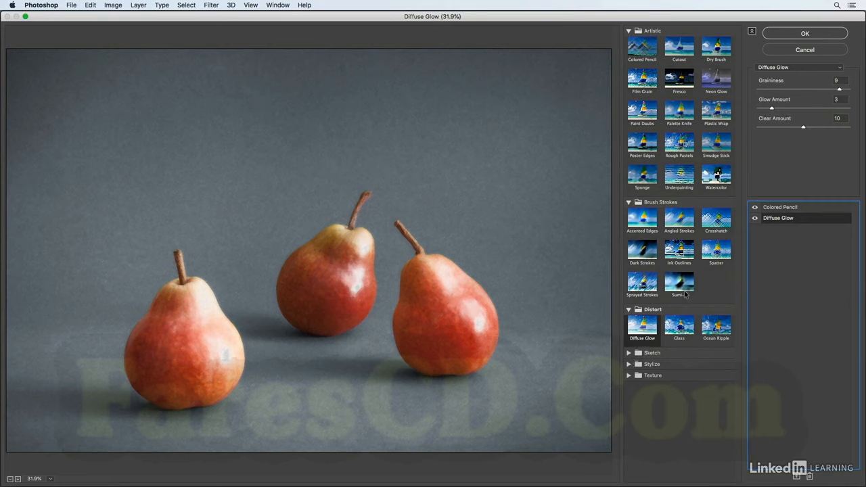
click(684, 218)
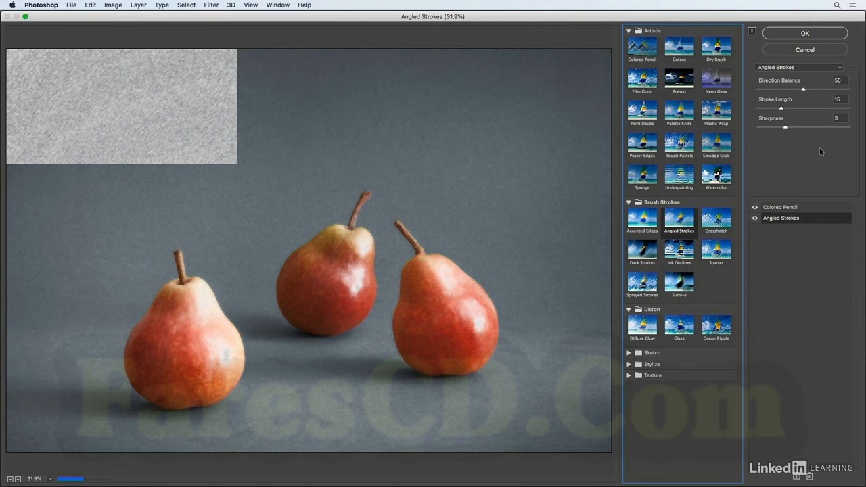
click(805, 34)
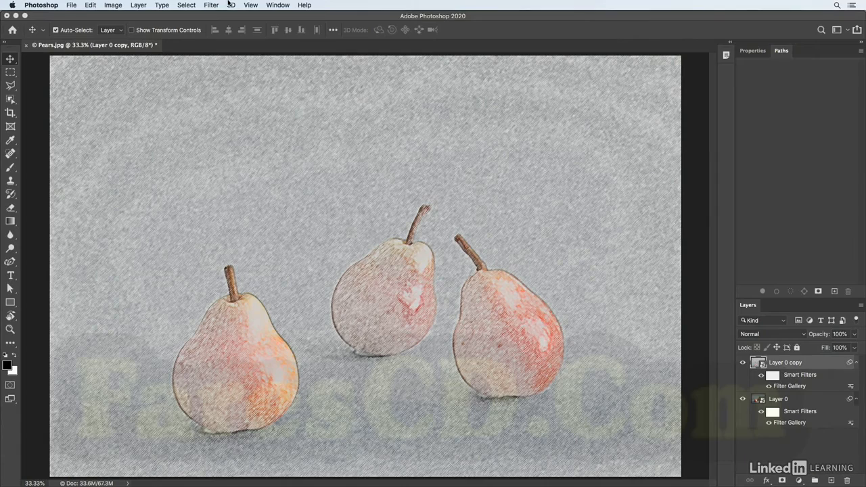
Step: Add a Motion Blur smart filter at a 40° angle to Layer 0 copy, adjusting its blur distance
click(213, 5)
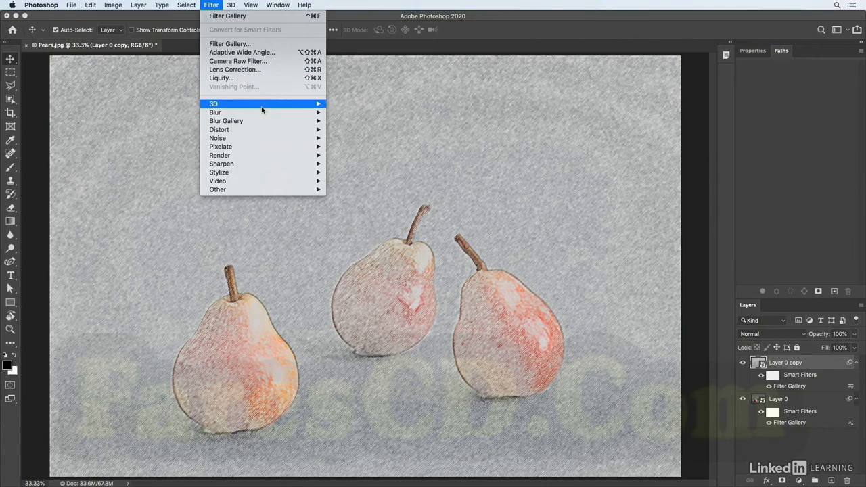
mouse_move(264, 113)
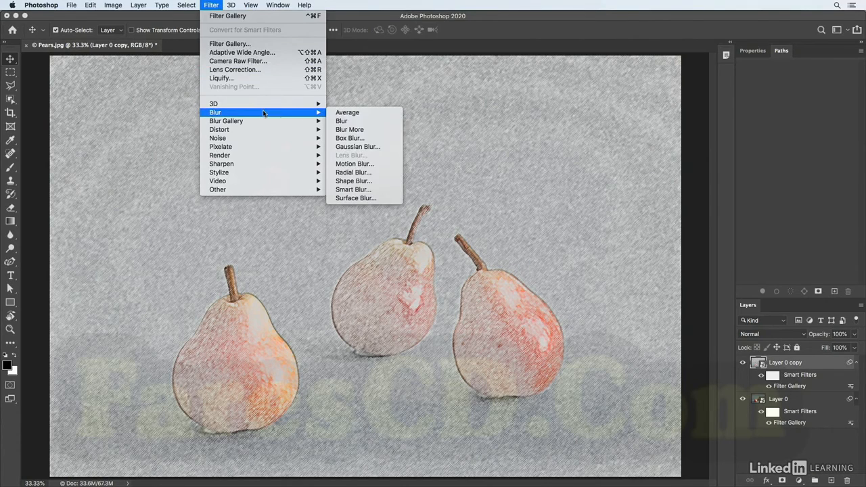
click(366, 165)
text(40)
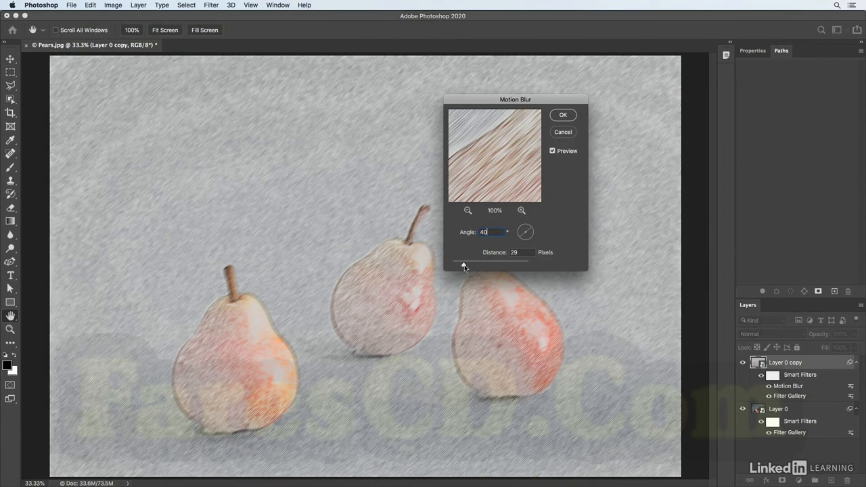
mouse_move(464, 267)
mouse_down()
mouse_move(479, 268)
mouse_move(470, 266)
mouse_up()
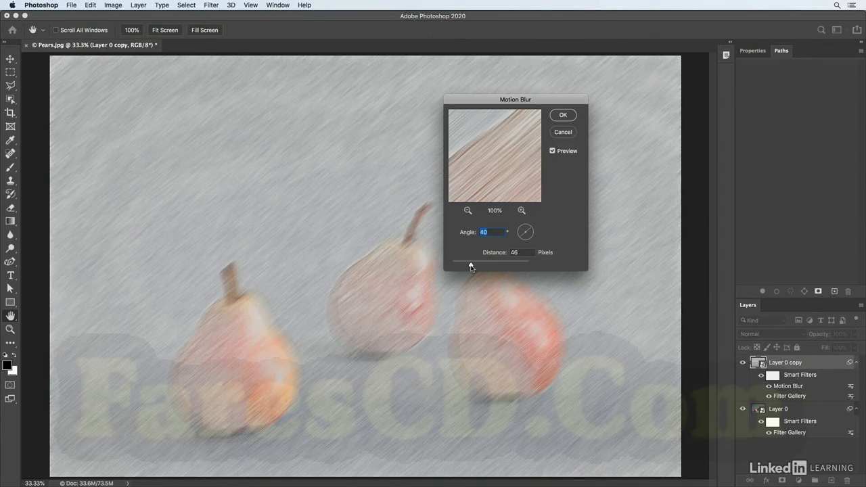
click(562, 115)
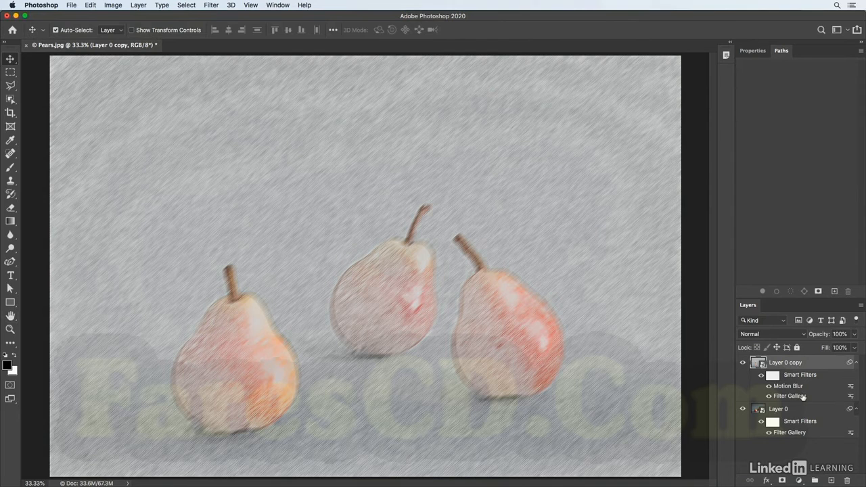
Step: Duplicate the motion-blurred layer and remove the Motion Blur smart filter from the new copy
key(super+j)
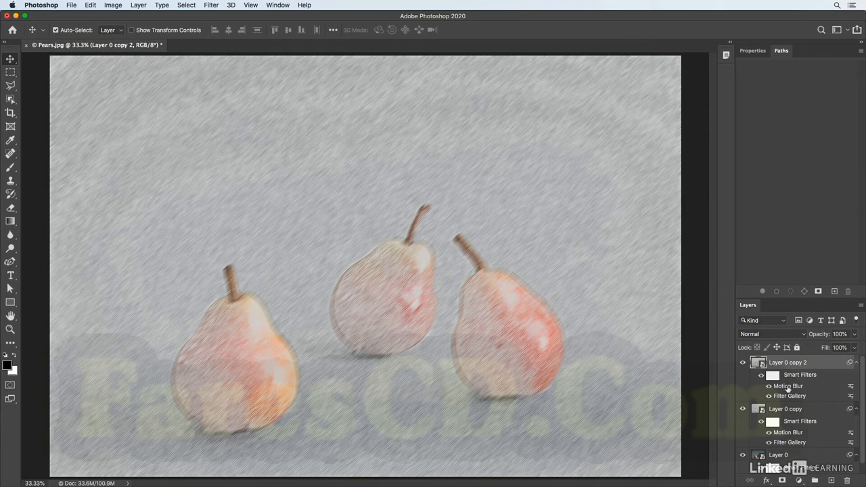
drag(787, 387, 804, 379)
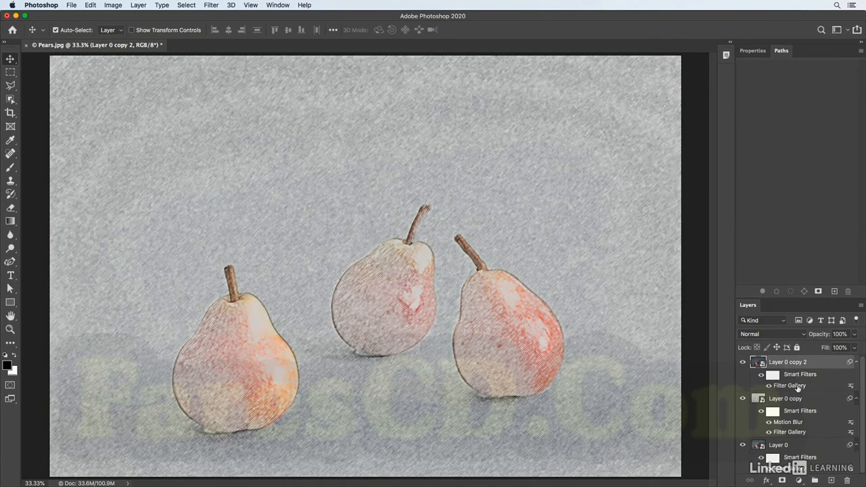
Step: In the top copy's Filter Gallery, replace Colored Pencil with Chalk & Charcoal using Charcoal Area 6 and Stroke Pressure 0
double_click(798, 387)
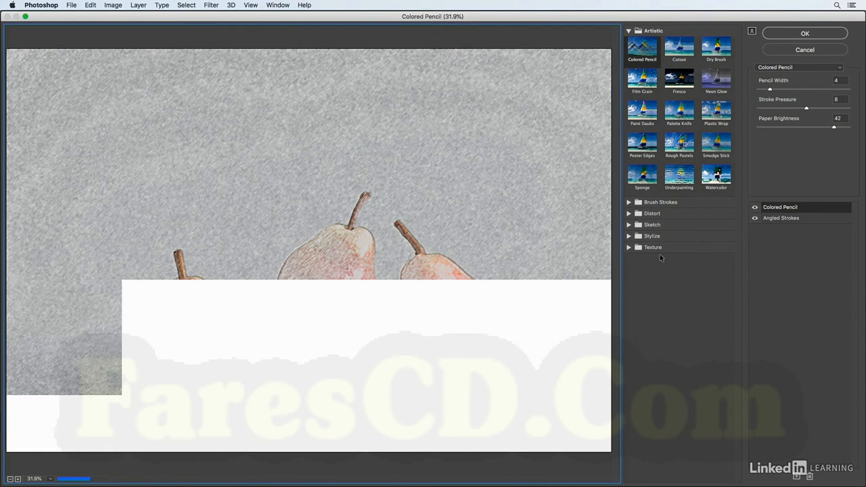
click(783, 208)
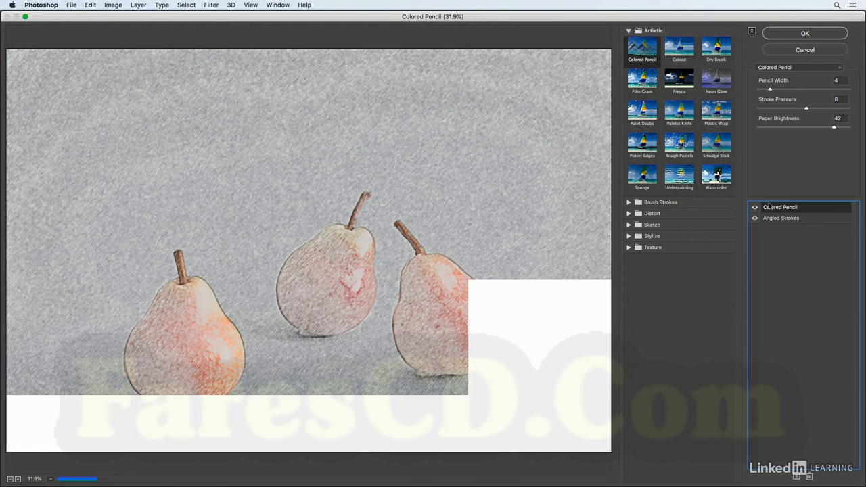
click(628, 225)
click(680, 244)
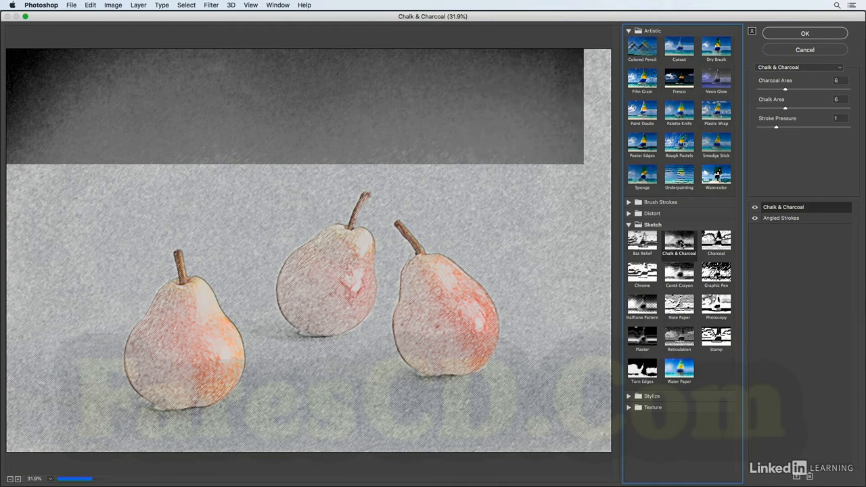
click(810, 90)
drag(811, 90, 786, 91)
drag(778, 131, 765, 130)
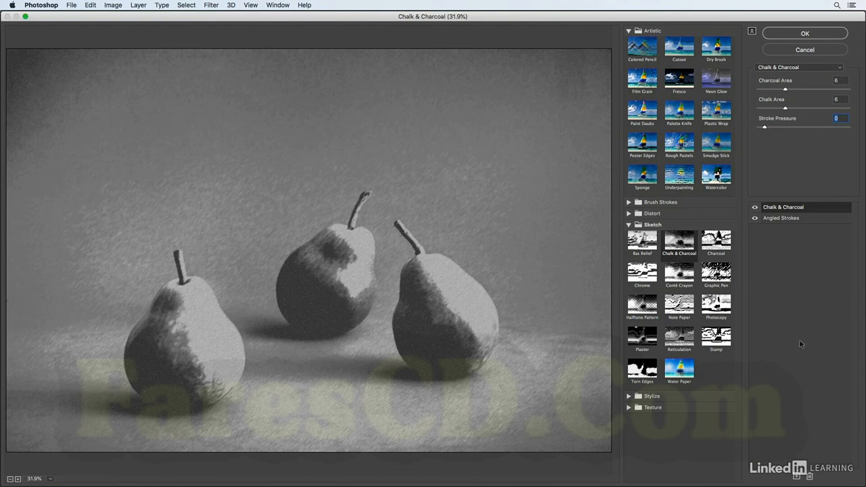
Step: Replace Angled Strokes with Glass using the Tiny Lens texture at 157% scaling, and apply the Filter Gallery
click(784, 218)
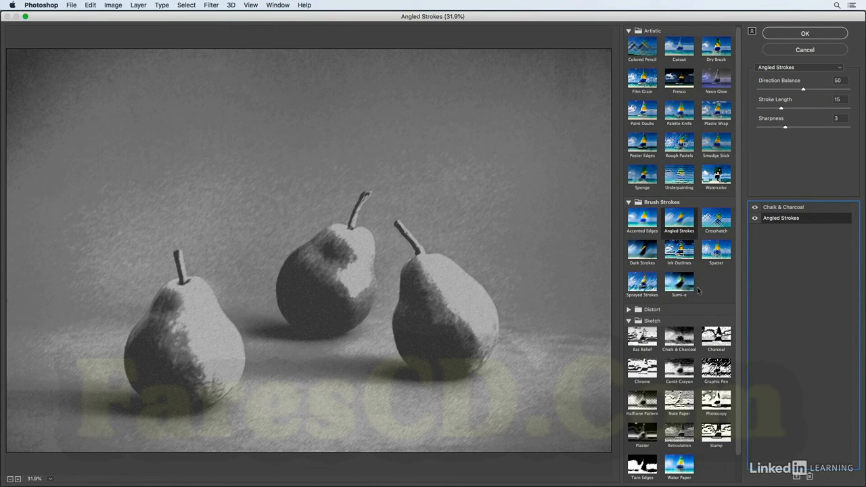
click(627, 309)
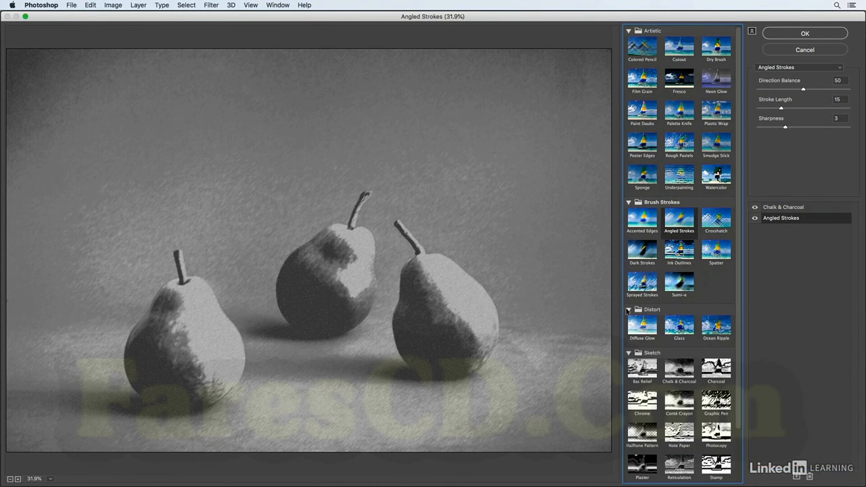
click(679, 330)
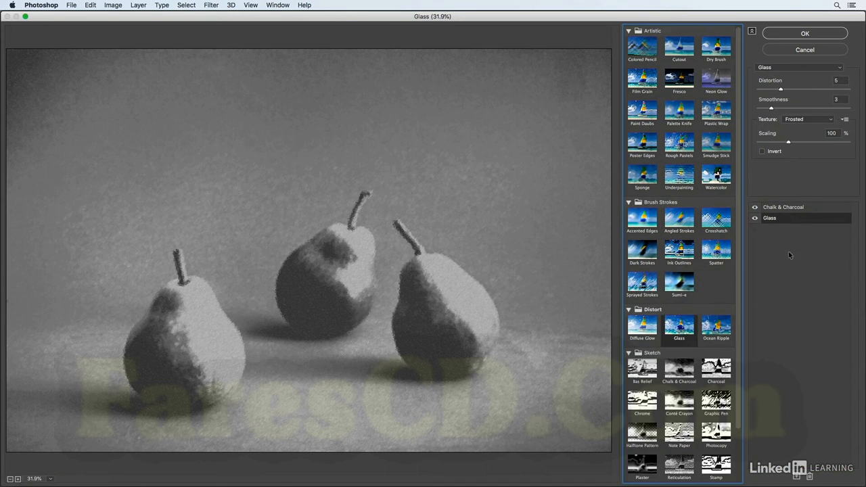
click(804, 119)
click(803, 126)
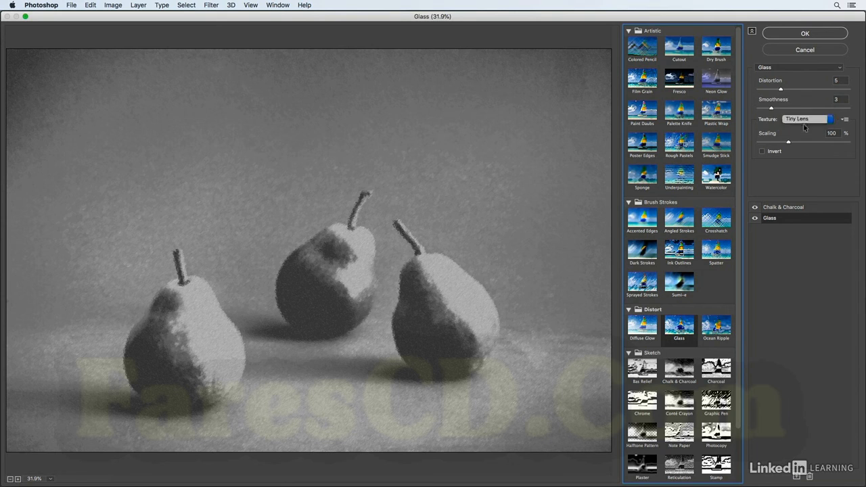
drag(802, 140, 824, 143)
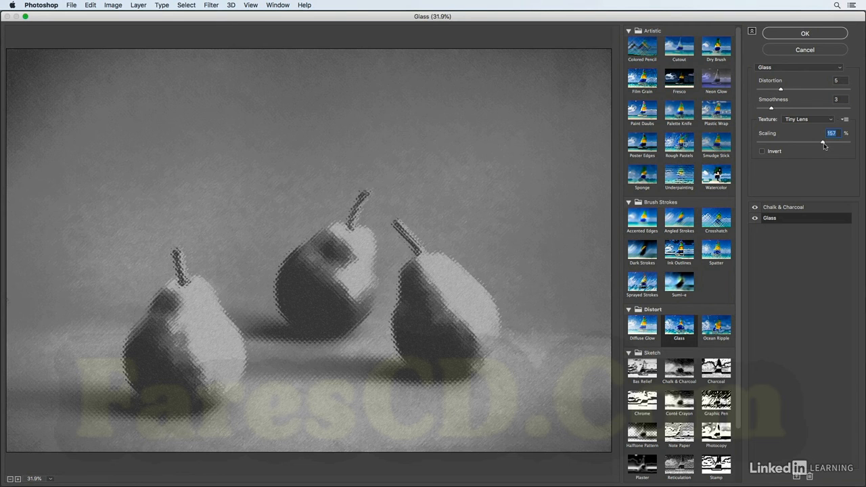
click(812, 35)
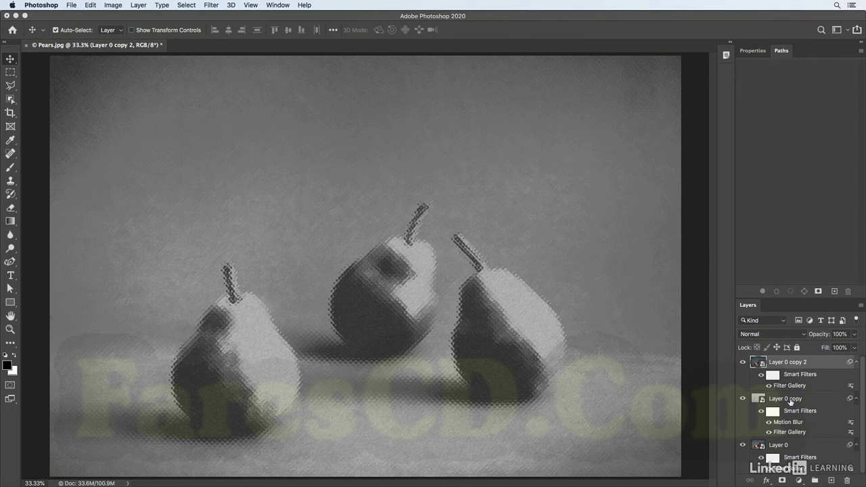
Step: Select the Smart Filters mask of Layer 0 copy 2 for editing
click(773, 374)
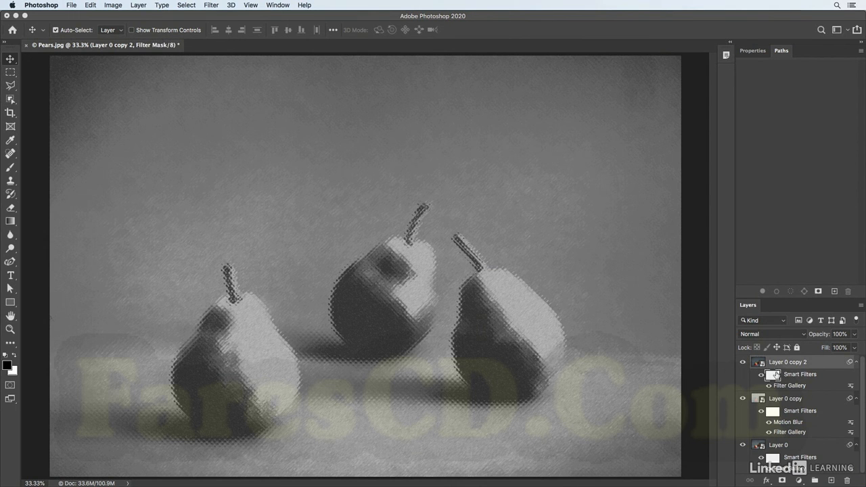